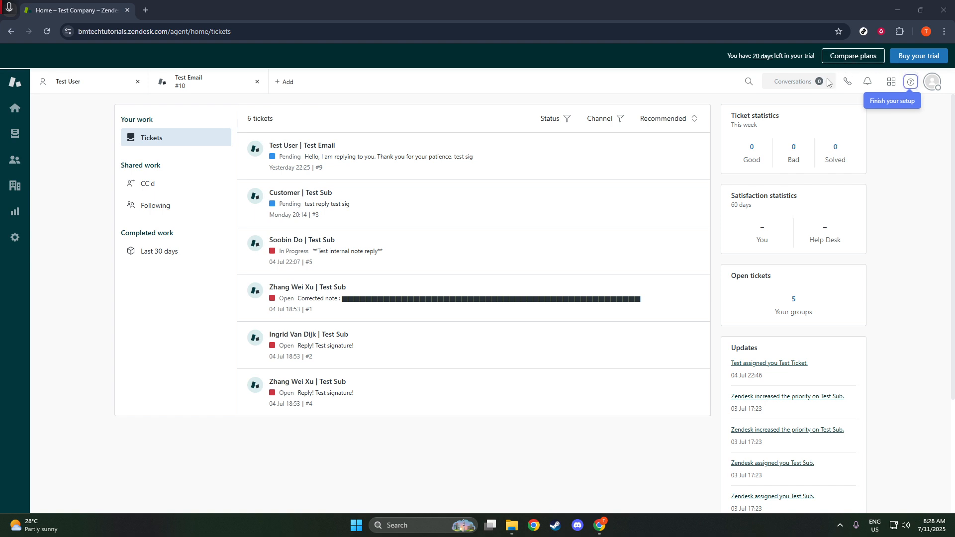
Open the Knowledge product, close the Help Centre preview mode and dismiss the notice about its visibility to end users
{"action": "left_click", "coordinate": [892, 87]}
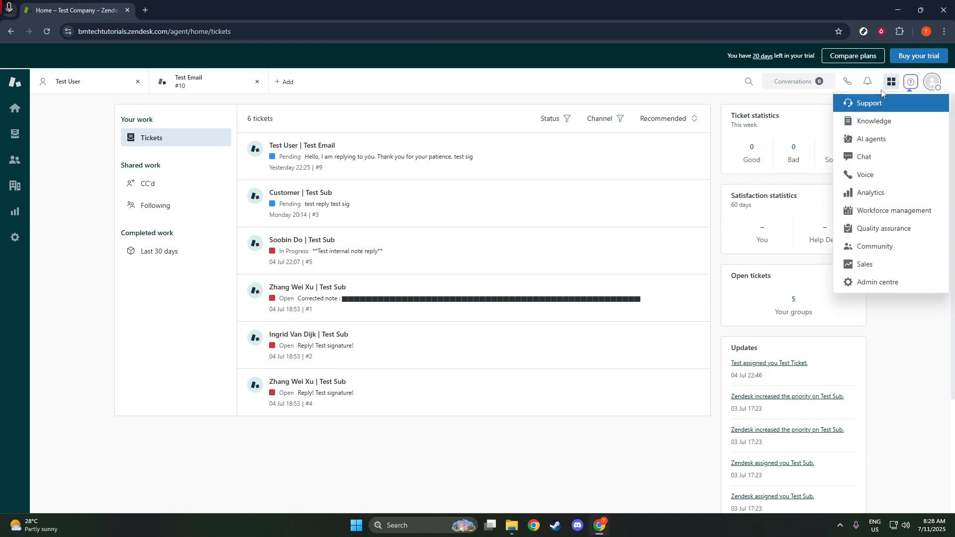
{"action": "left_click", "coordinate": [879, 118]}
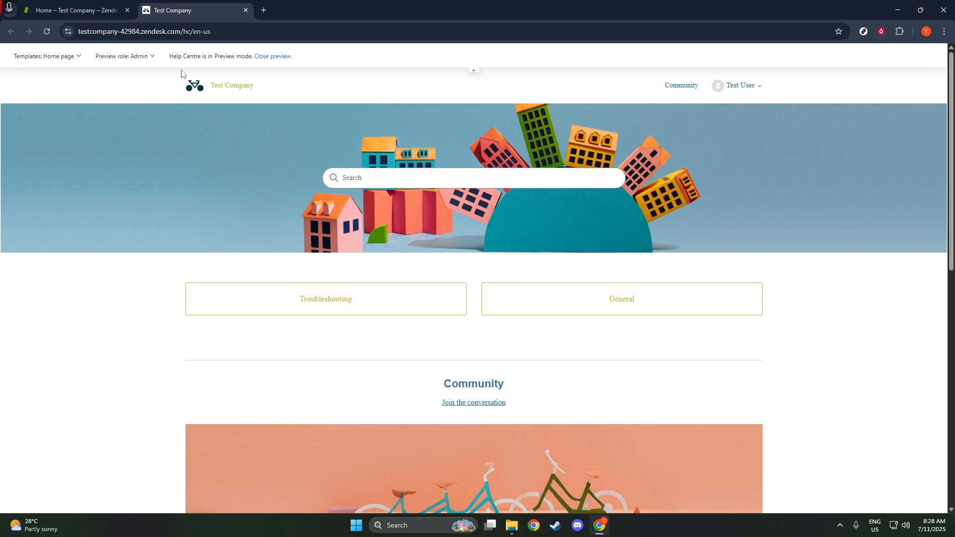
{"action": "left_click", "coordinate": [283, 59]}
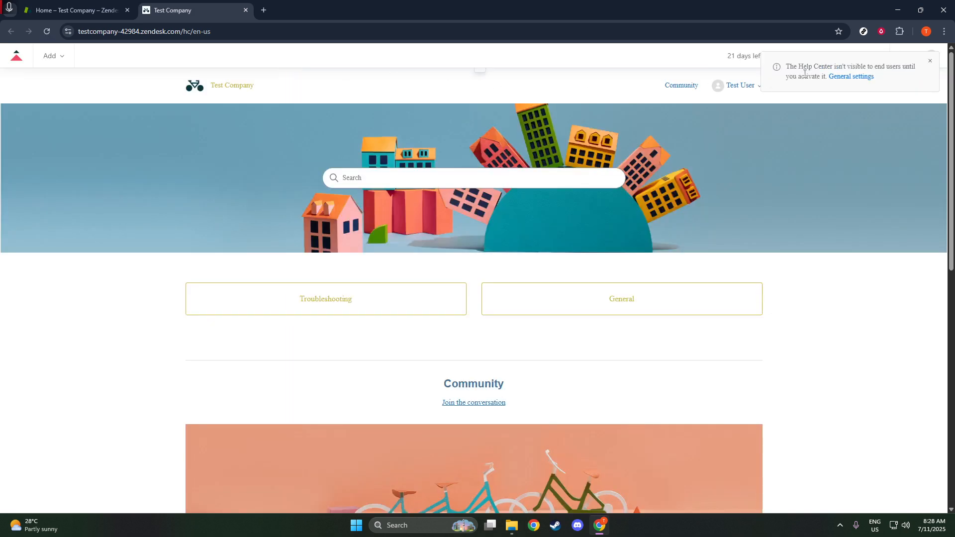
{"action": "left_click", "coordinate": [930, 61]}
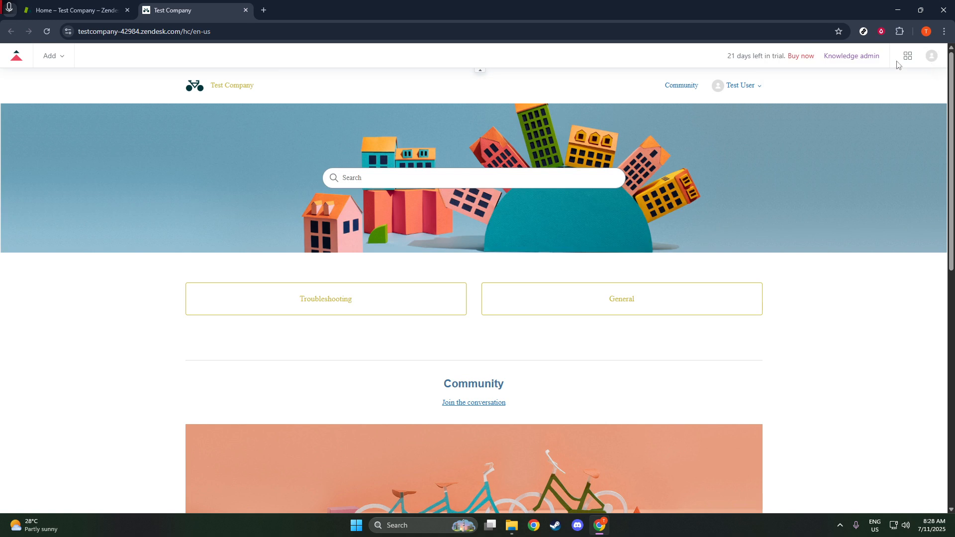
Go to Knowledge admin and open the live Copenhagen theme for customisation
{"action": "left_click", "coordinate": [833, 58]}
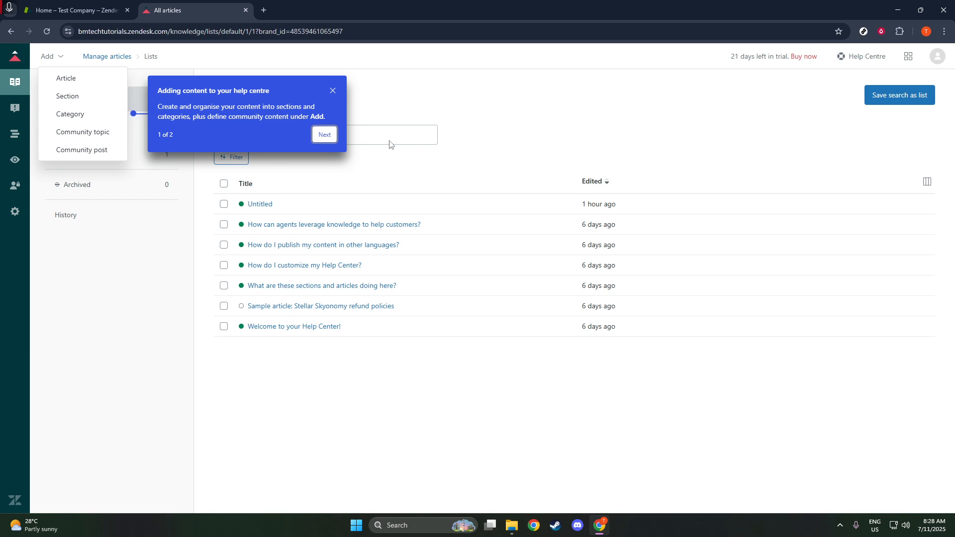
{"action": "left_click", "coordinate": [333, 91]}
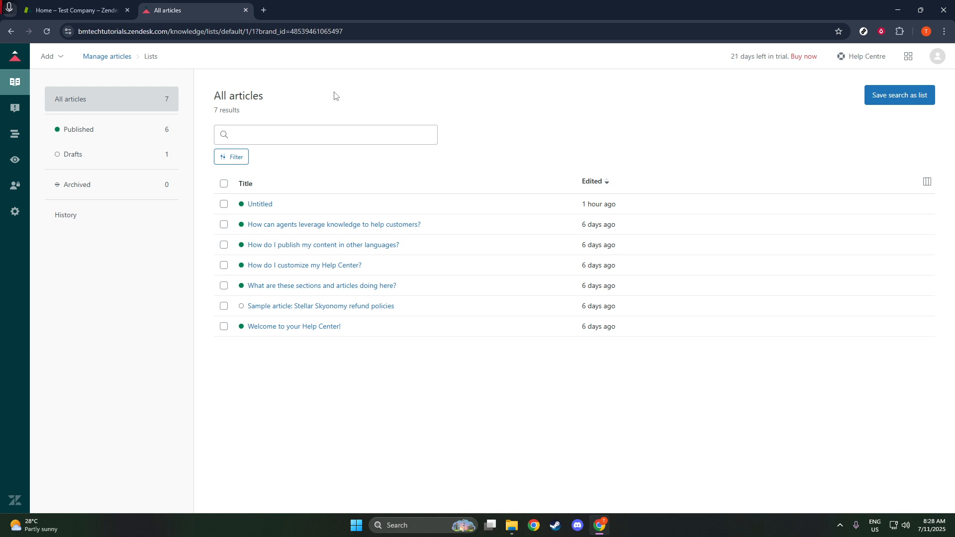
{"action": "left_click", "coordinate": [9, 163]}
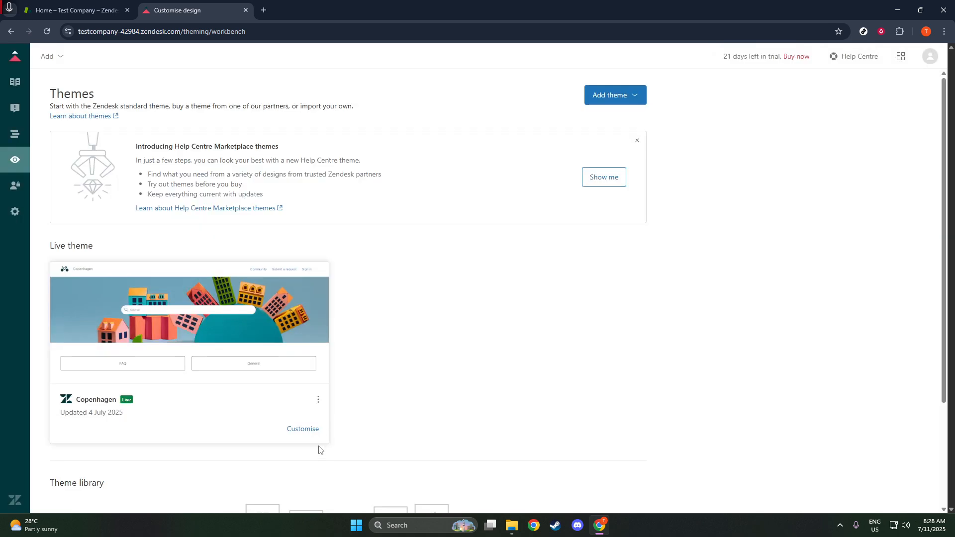
{"action": "left_click", "coordinate": [313, 433]}
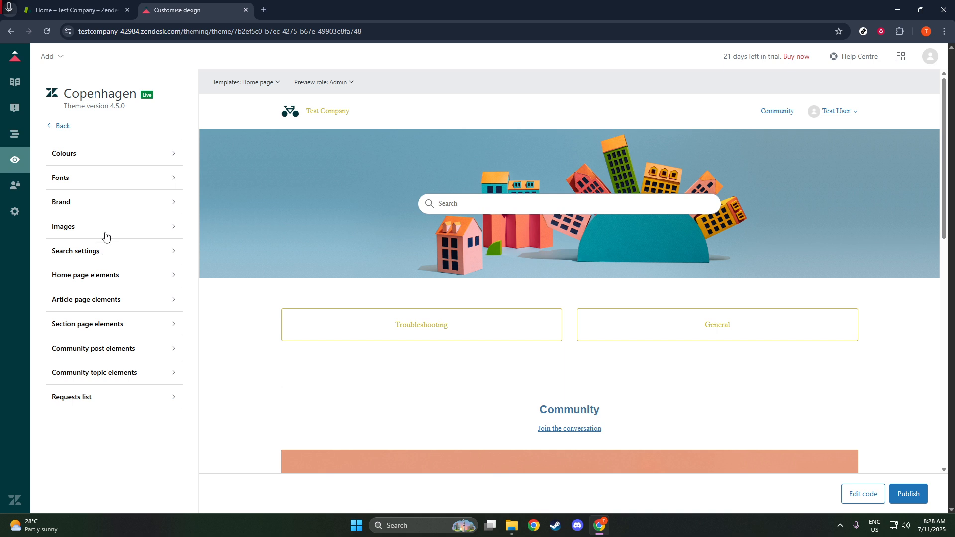
Examine the Copenhagen theme's Colours, Fonts, Brand and Images settings
{"action": "left_click", "coordinate": [87, 152]}
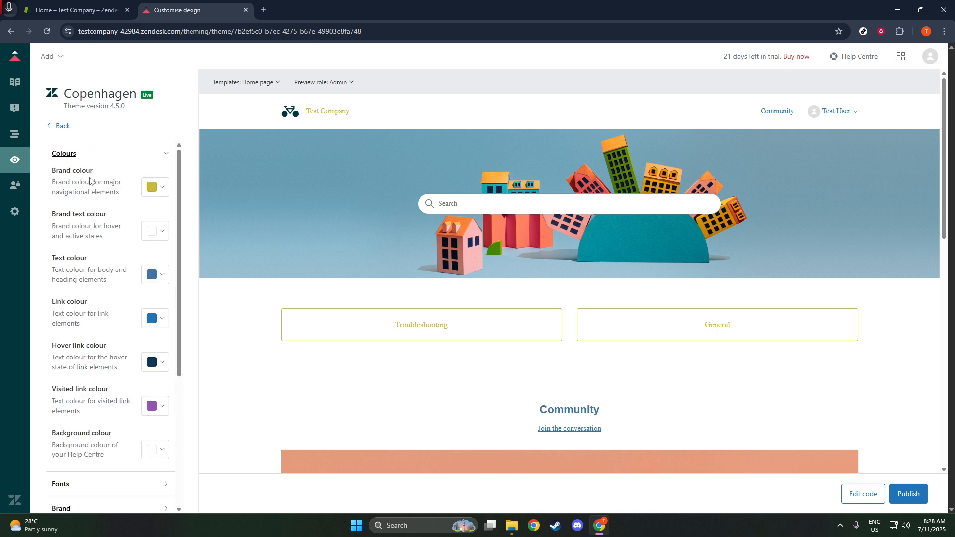
{"action": "scroll", "coordinate": [80, 282], "scroll_direction": "down", "scroll_amount": 3}
{"action": "left_click", "coordinate": [79, 336]}
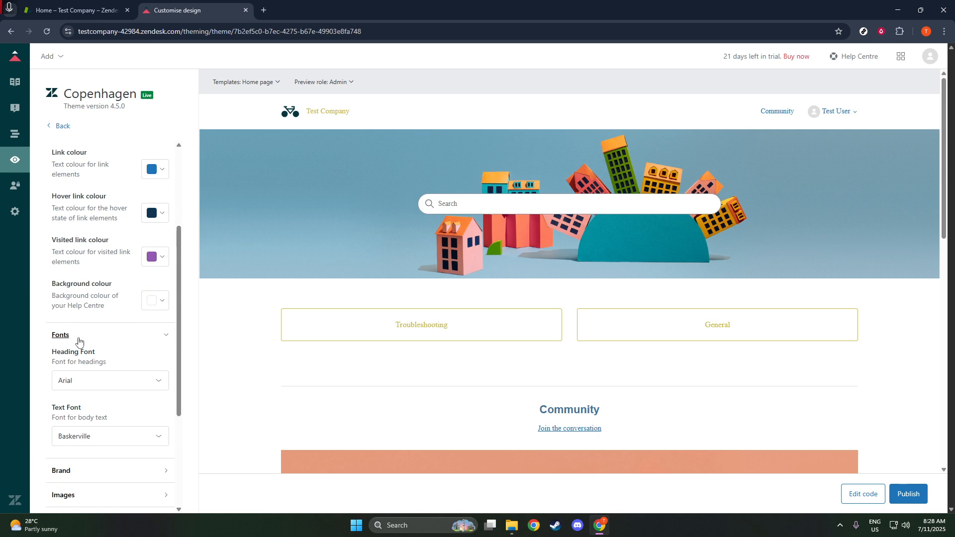
{"action": "scroll", "coordinate": [81, 337], "scroll_direction": "down", "scroll_amount": 3}
{"action": "left_click", "coordinate": [82, 322]}
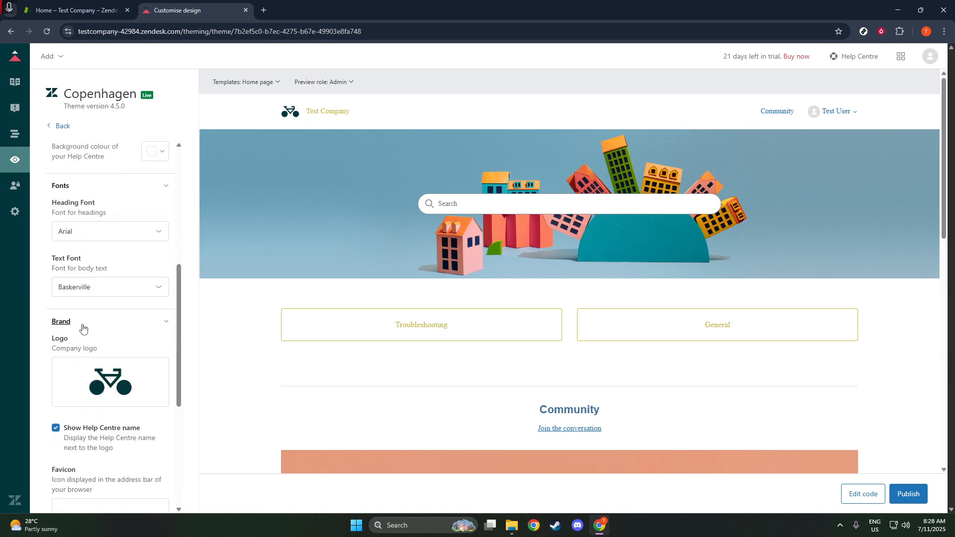
{"action": "scroll", "coordinate": [103, 317], "scroll_direction": "down", "scroll_amount": 3}
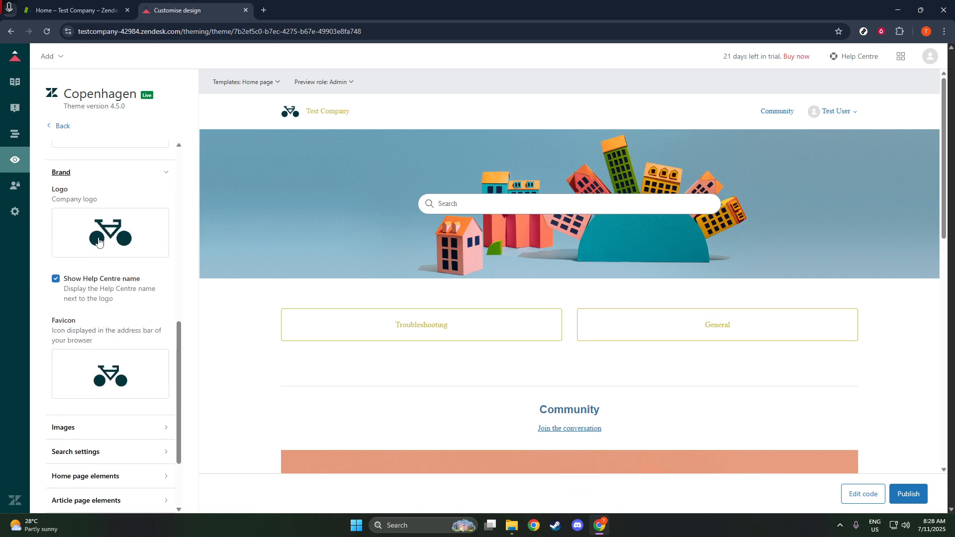
{"action": "scroll", "coordinate": [101, 257], "scroll_direction": "down", "scroll_amount": 1}
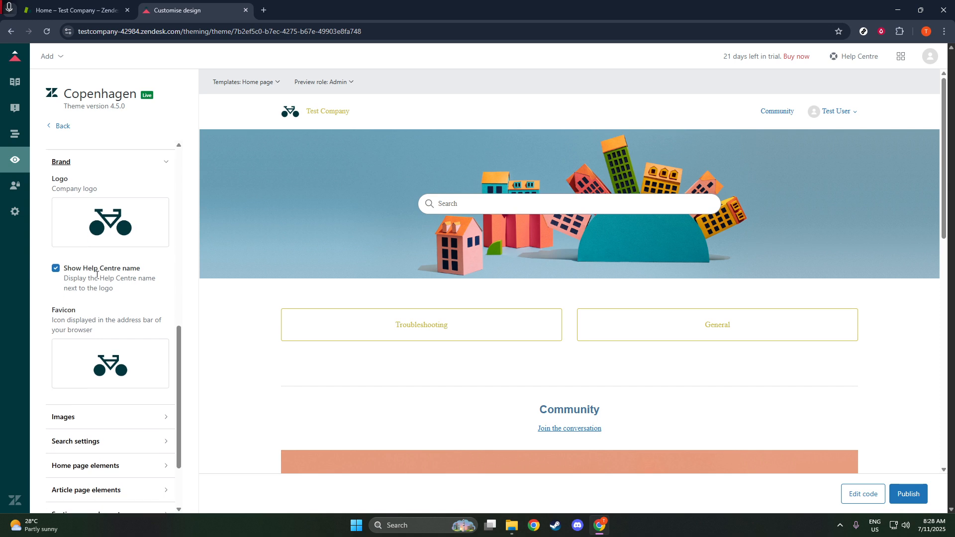
{"action": "left_click", "coordinate": [86, 386]}
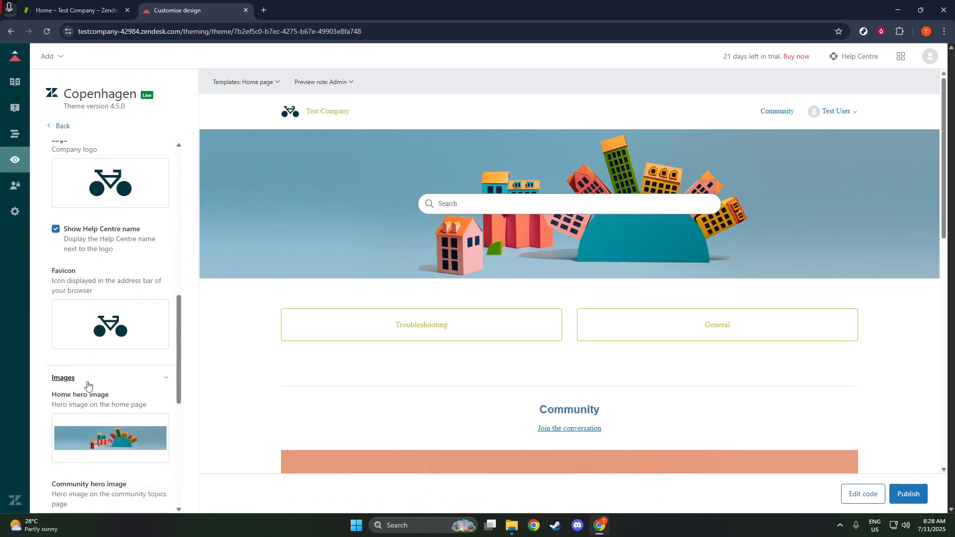
{"action": "scroll", "coordinate": [106, 373], "scroll_direction": "down", "scroll_amount": 3}
{"action": "scroll", "coordinate": [125, 283], "scroll_direction": "down", "scroll_amount": 4}
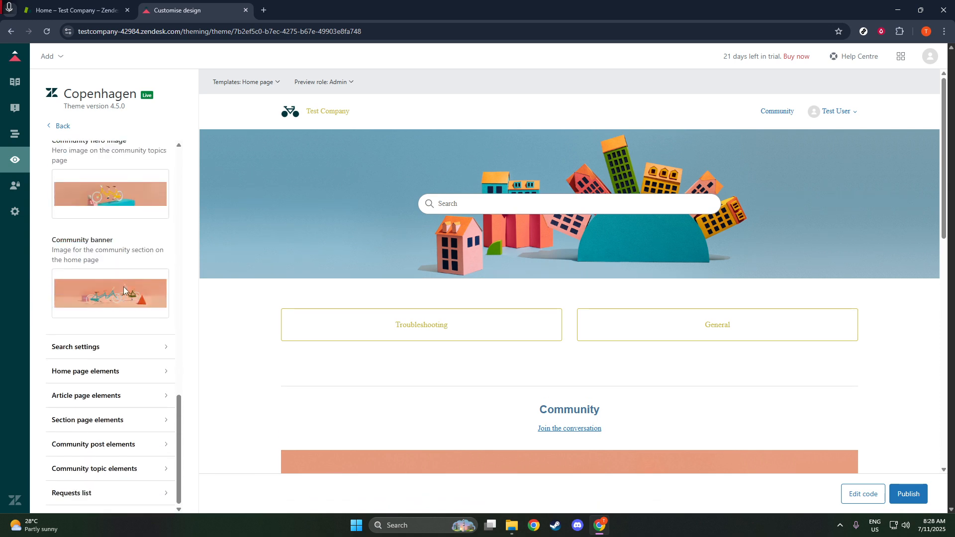
{"action": "scroll", "coordinate": [96, 341], "scroll_direction": "up", "scroll_amount": 5}
{"action": "scroll", "coordinate": [99, 328], "scroll_direction": "up", "scroll_amount": 10}
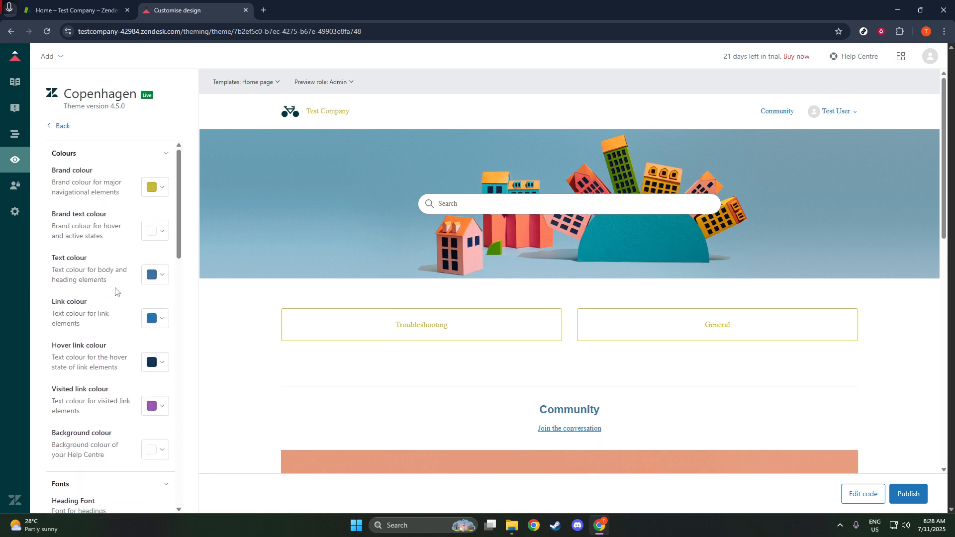
Set the theme's brand colour to black (000000)
{"action": "left_click", "coordinate": [156, 236]}
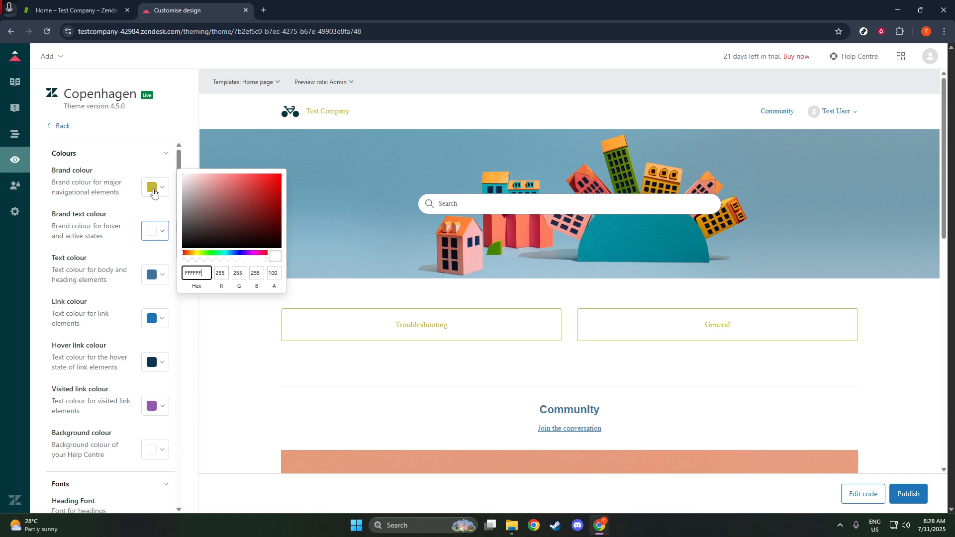
{"action": "left_click", "coordinate": [153, 188]}
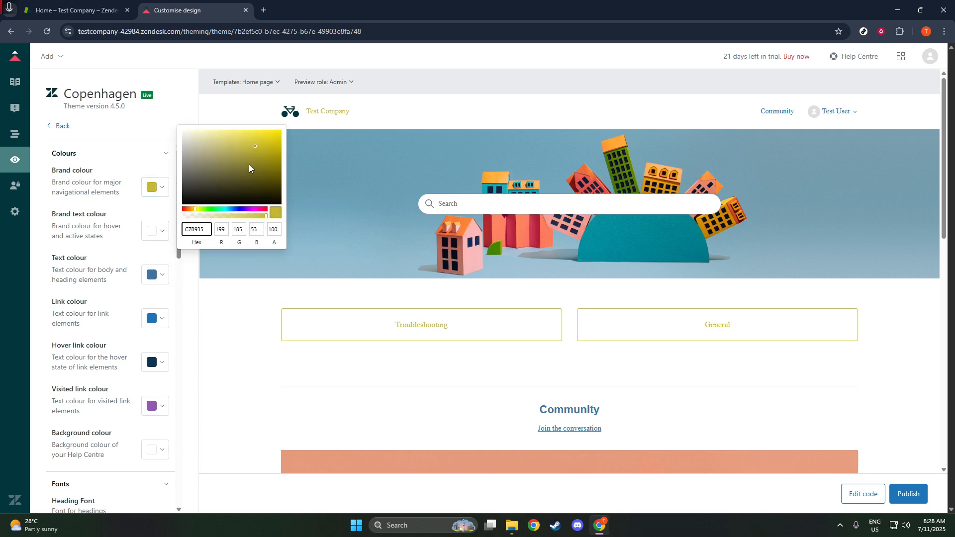
{"action": "left_click_drag", "start_coordinate": [249, 168], "coordinate": [142, 229]}
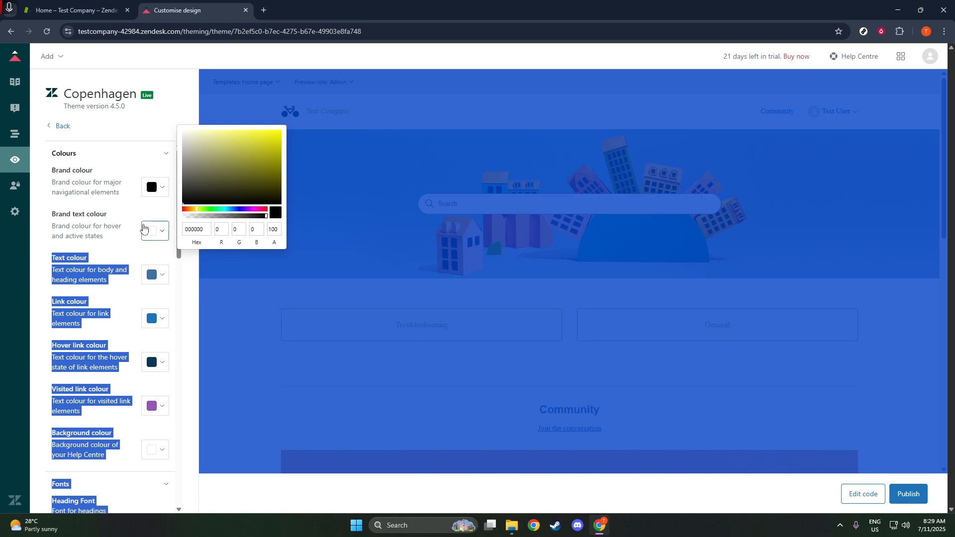
{"action": "left_click", "coordinate": [144, 227]}
{"action": "left_click", "coordinate": [307, 294]}
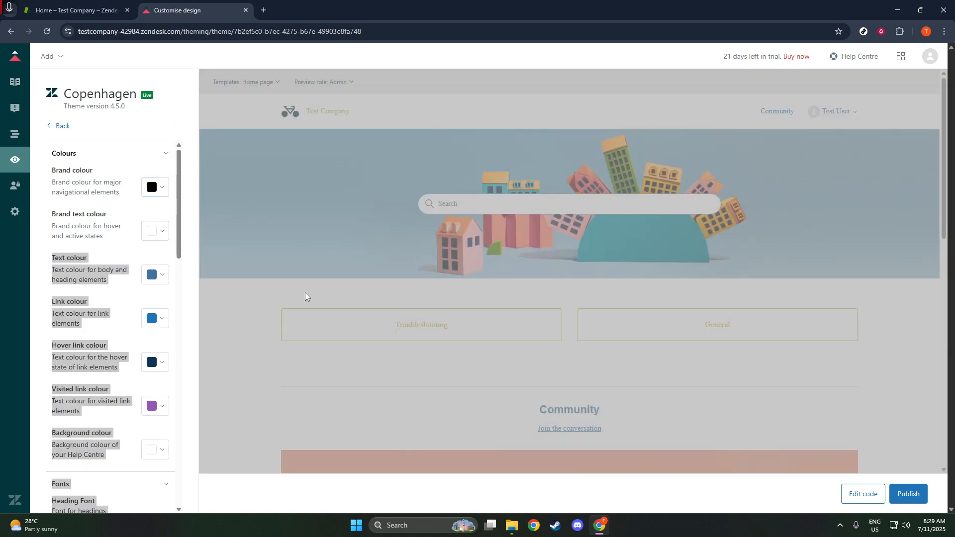
{"action": "left_click", "coordinate": [139, 163]}
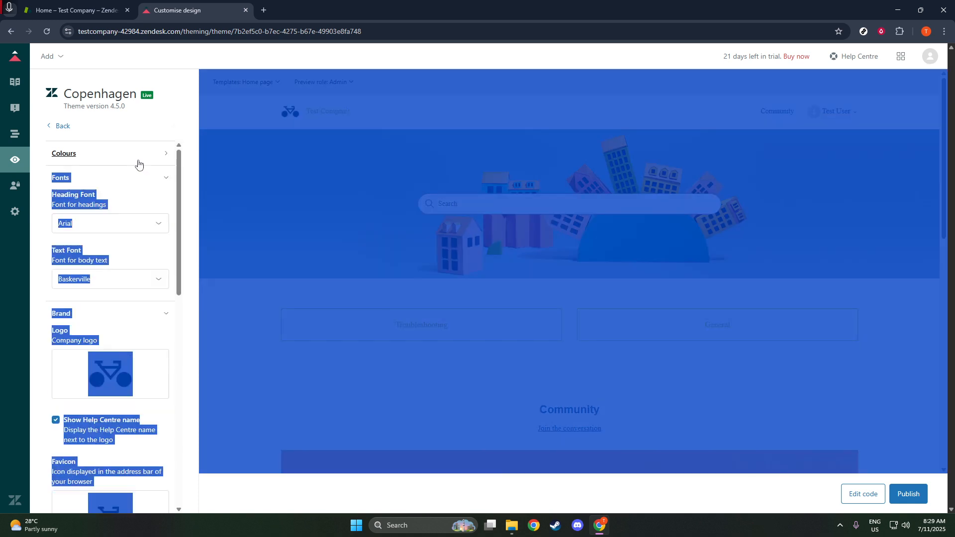
{"action": "left_click", "coordinate": [138, 163]}
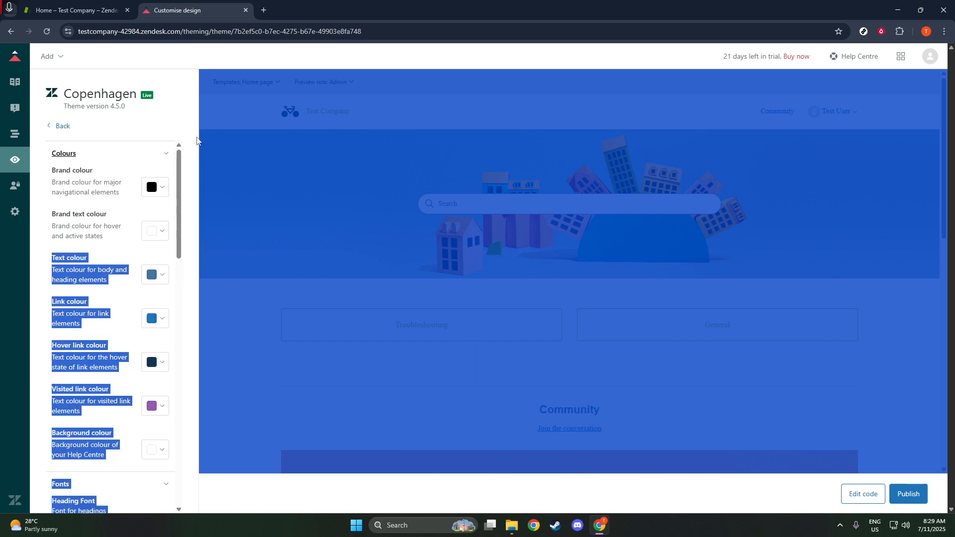
{"action": "left_click", "coordinate": [194, 140]}
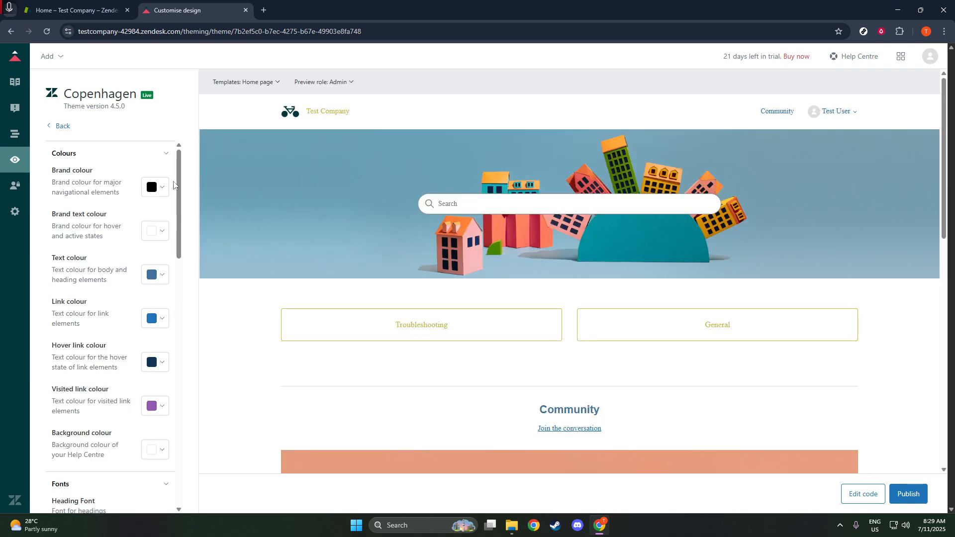
Change the brand colour to bright red (FD0101) and check it in the home page preview
{"action": "left_click", "coordinate": [160, 188]}
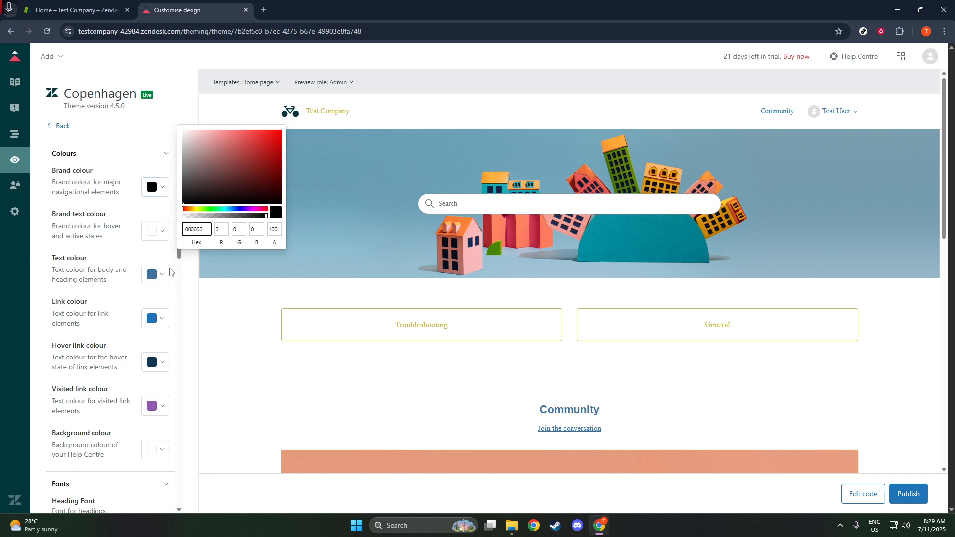
{"action": "scroll", "coordinate": [128, 298], "scroll_direction": "down", "scroll_amount": 4}
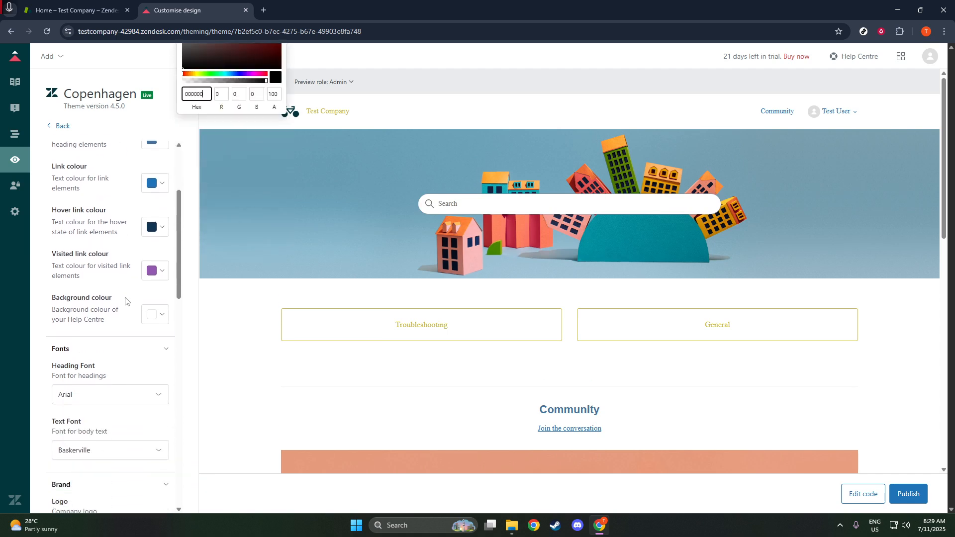
{"action": "scroll", "coordinate": [127, 297], "scroll_direction": "up", "scroll_amount": 4}
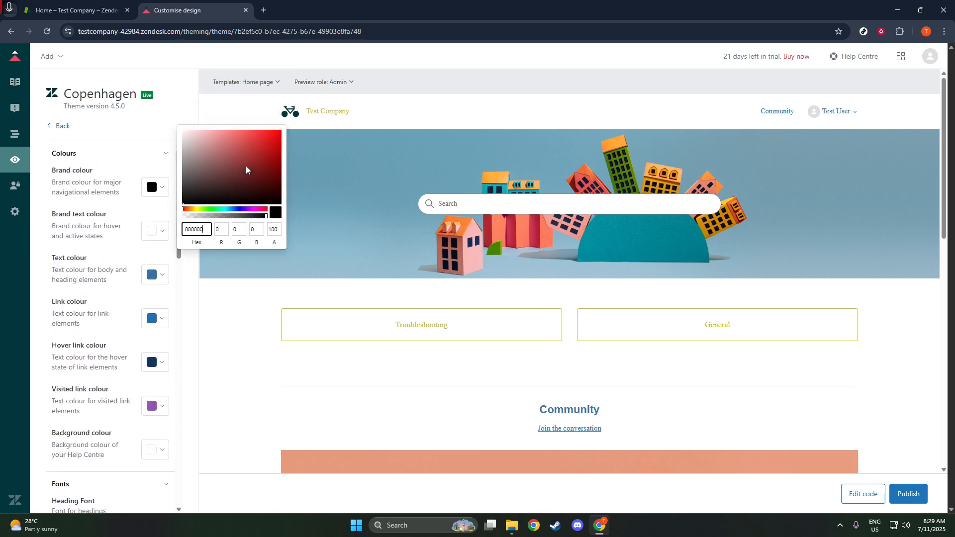
{"action": "left_click_drag", "start_coordinate": [263, 161], "coordinate": [282, 133]}
{"action": "left_click", "coordinate": [225, 326]}
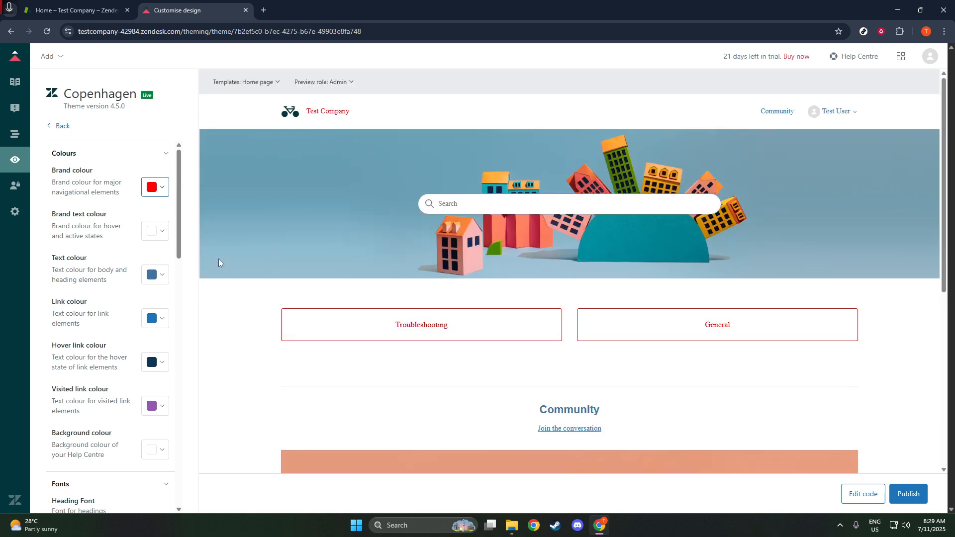
{"action": "scroll", "coordinate": [250, 277], "scroll_direction": "down", "scroll_amount": 3}
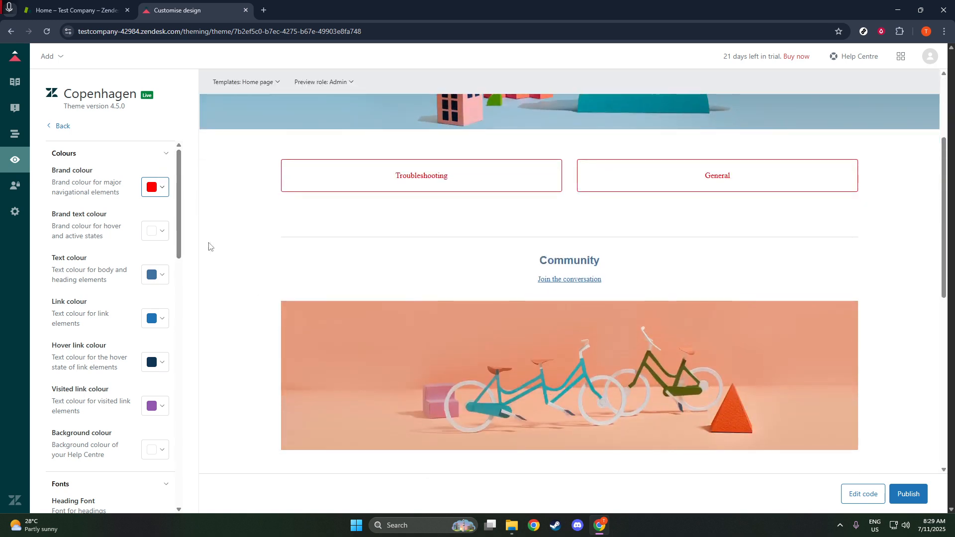
{"action": "scroll", "coordinate": [209, 245], "scroll_direction": "up", "scroll_amount": 2}
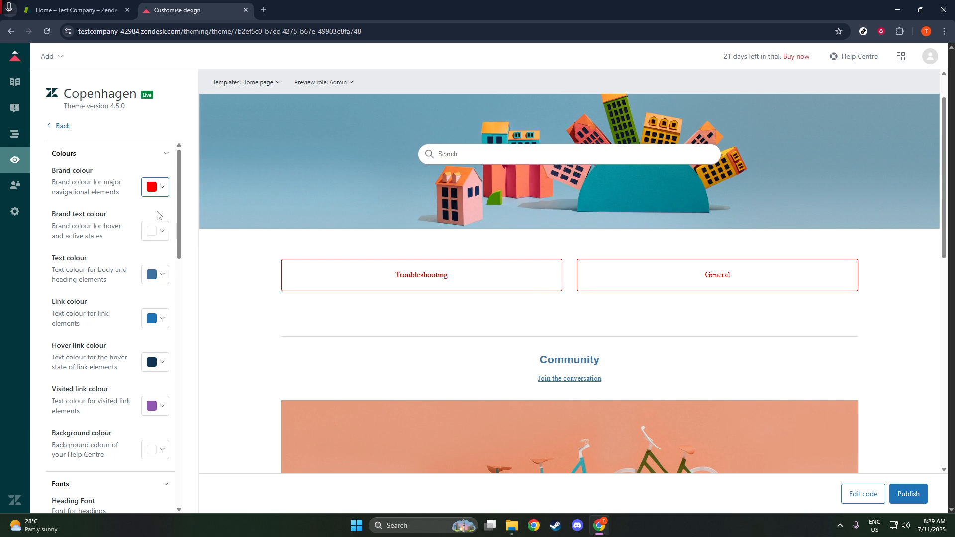
Change the brand colour's hue to turquoise (01FDC8) and apply it to the preview
{"action": "left_click", "coordinate": [160, 191]}
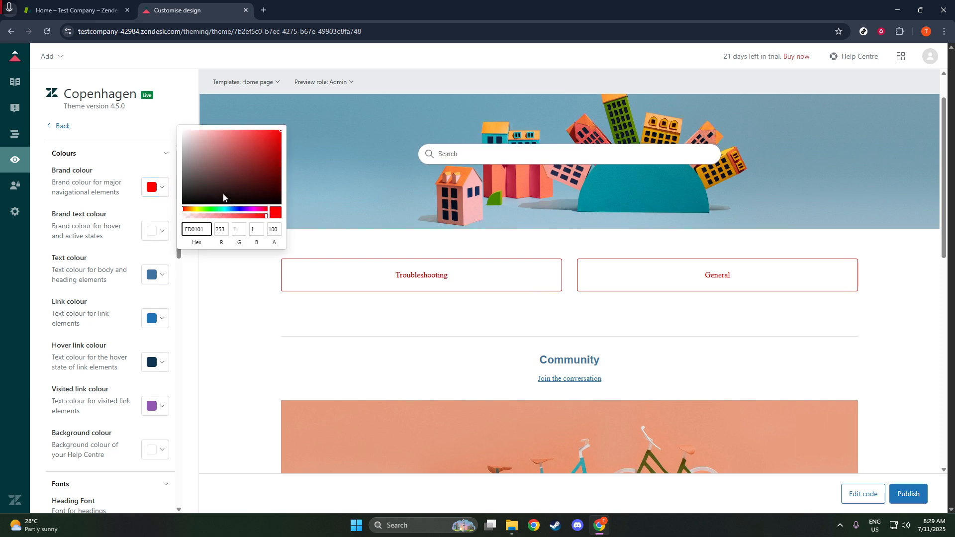
{"action": "left_click", "coordinate": [222, 209]}
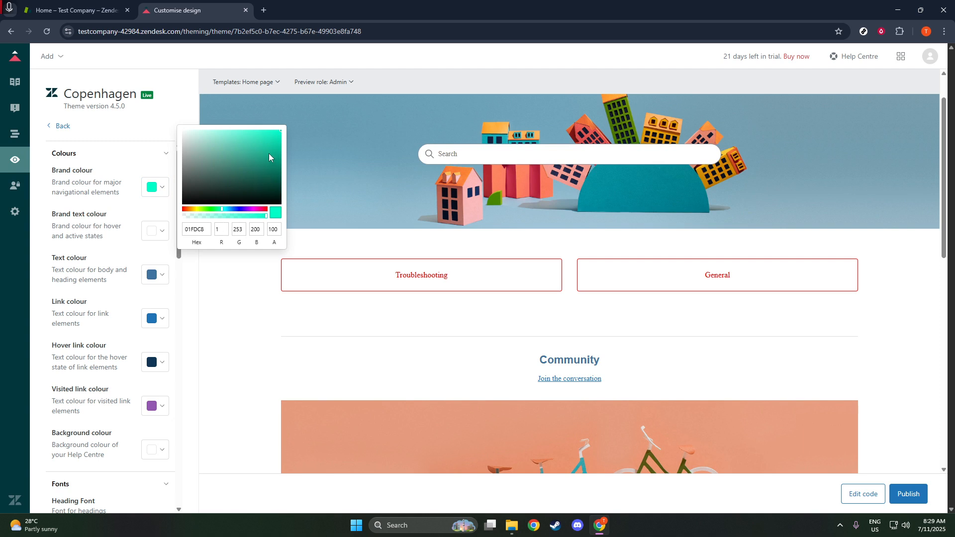
{"action": "left_click", "coordinate": [229, 286]}
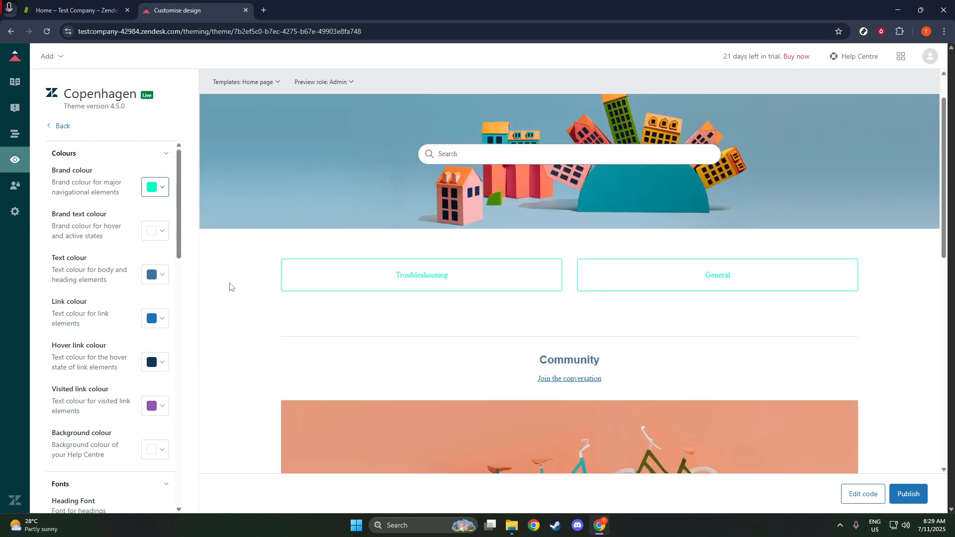
Darken the theme's brand colour to black (000000)
{"action": "left_click", "coordinate": [158, 193]}
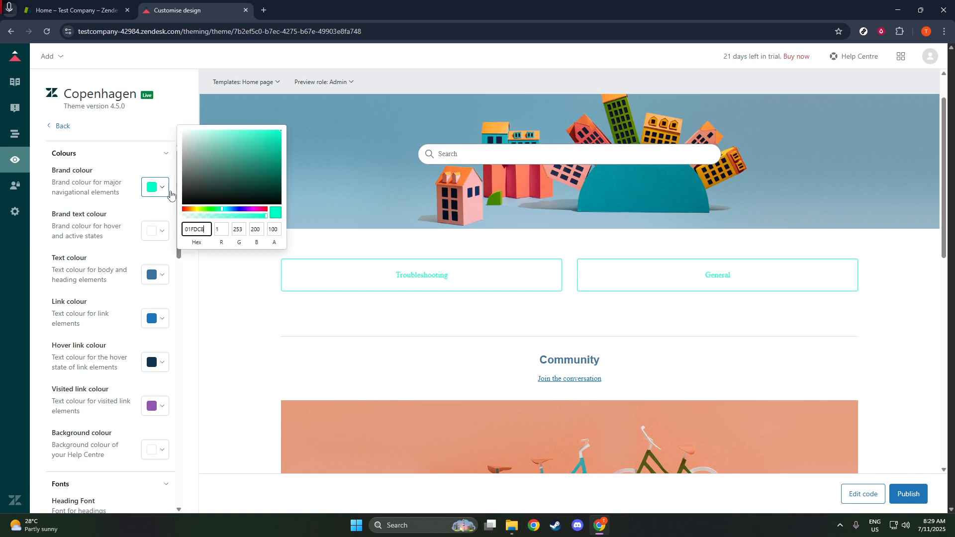
{"action": "mouse_move", "coordinate": [248, 166]}
{"action": "left_mouse_down"}
{"action": "mouse_move", "coordinate": [298, 164]}
{"action": "mouse_move", "coordinate": [258, 233]}
{"action": "left_mouse_up"}
{"action": "left_click", "coordinate": [220, 284]}
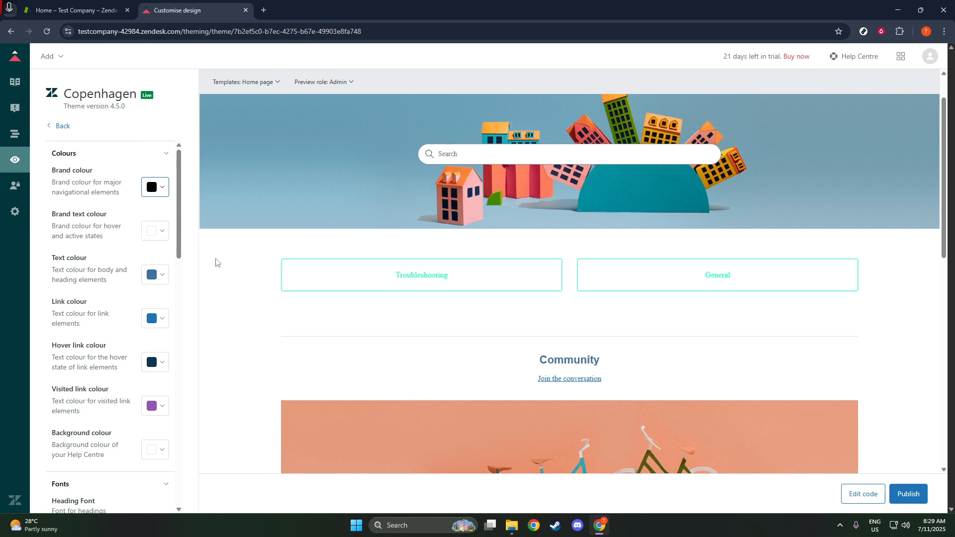
Change the theme's brand colour to dark red (990101) and check it in the home page preview
{"action": "left_click", "coordinate": [159, 191]}
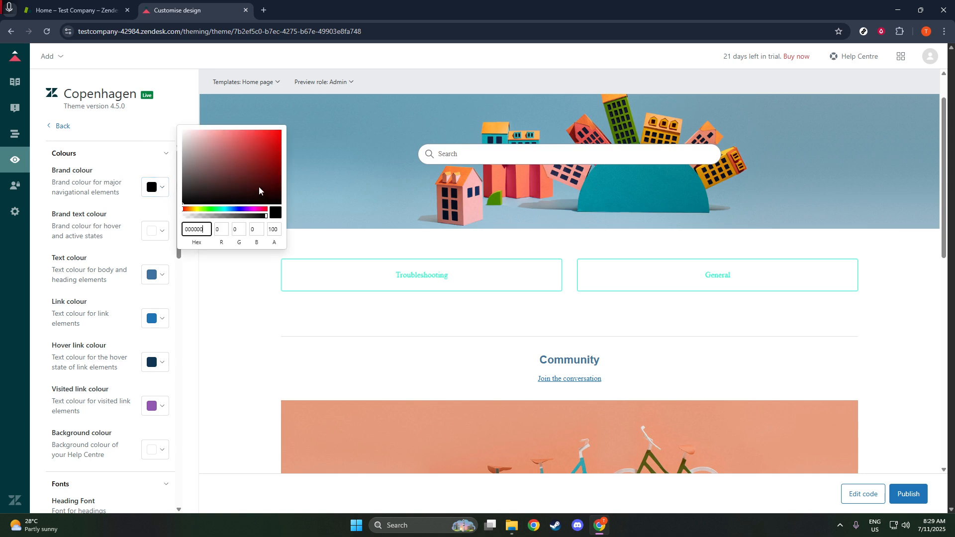
{"action": "left_click_drag", "start_coordinate": [261, 190], "coordinate": [281, 160]}
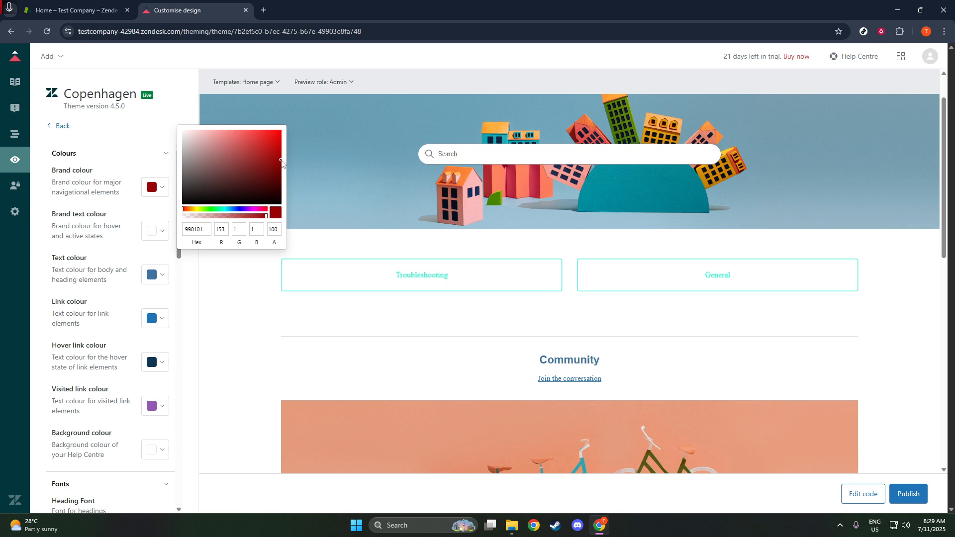
{"action": "left_click", "coordinate": [228, 307]}
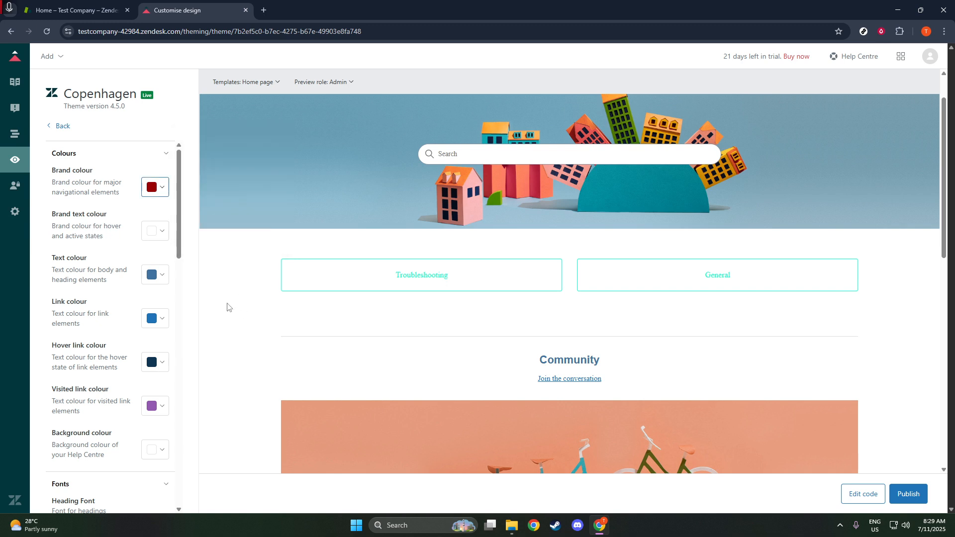
{"action": "scroll", "coordinate": [227, 307], "scroll_direction": "down", "scroll_amount": 2}
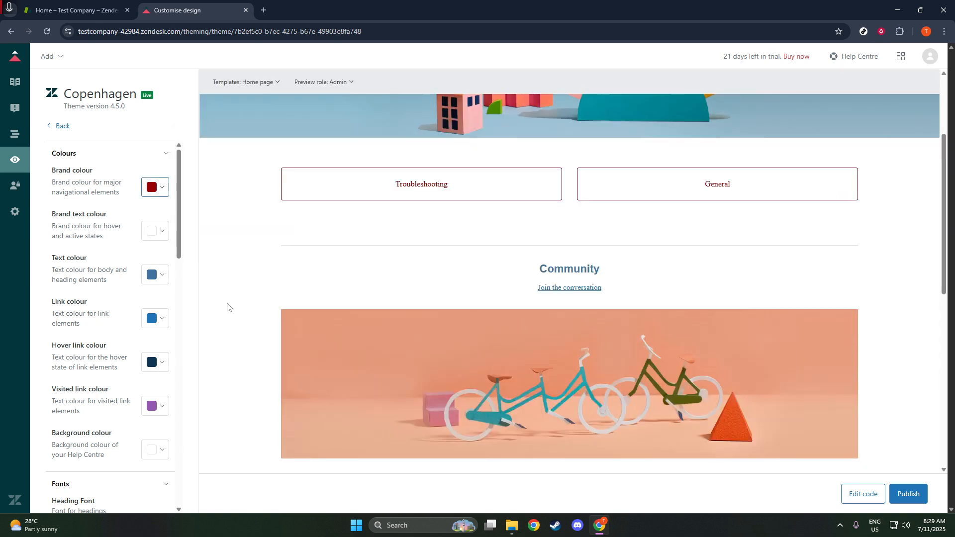
{"action": "scroll", "coordinate": [273, 301], "scroll_direction": "up", "scroll_amount": 3}
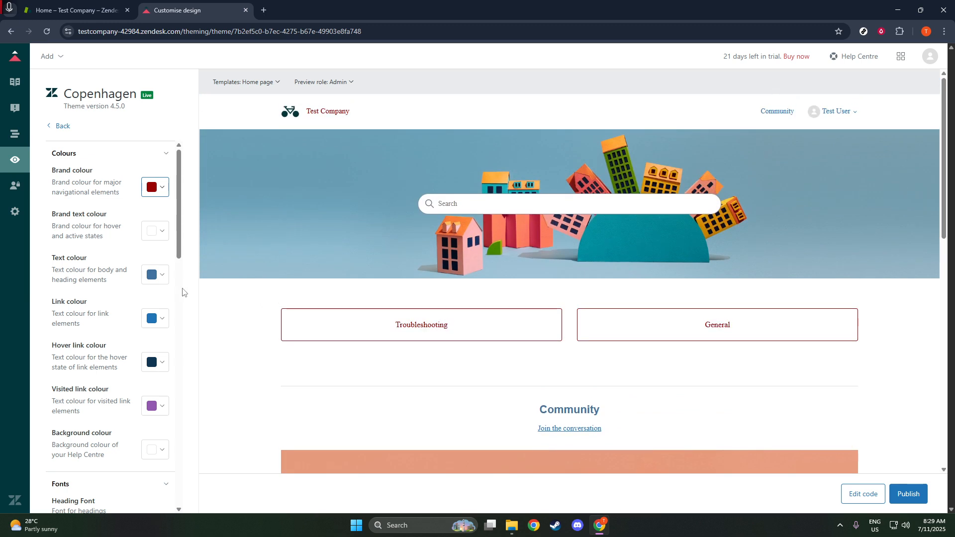
Examine the theme's options for search settings, home page elements and article page elements
{"action": "scroll", "coordinate": [128, 323], "scroll_direction": "down", "scroll_amount": 10}
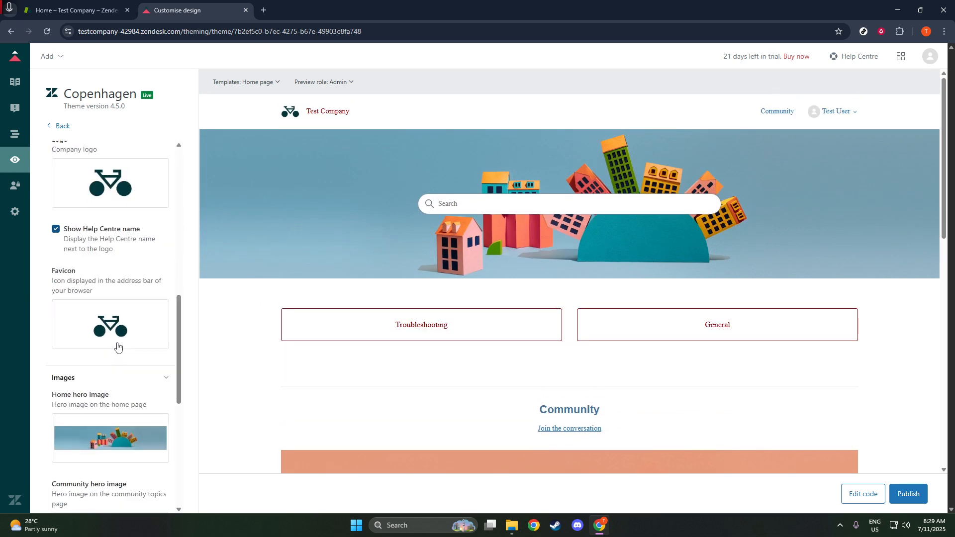
{"action": "scroll", "coordinate": [117, 346], "scroll_direction": "down", "scroll_amount": 6}
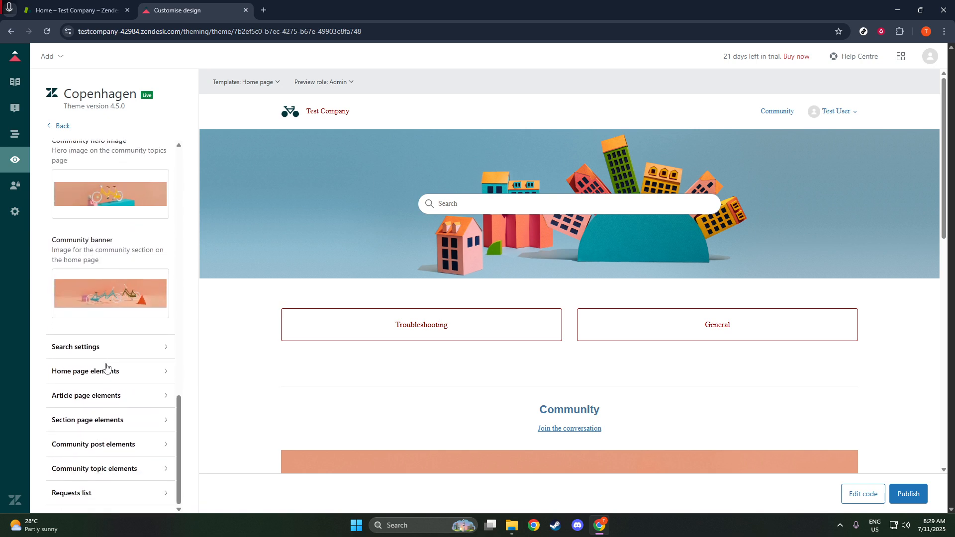
{"action": "left_click", "coordinate": [113, 349]}
{"action": "scroll", "coordinate": [113, 358], "scroll_direction": "down", "scroll_amount": 2}
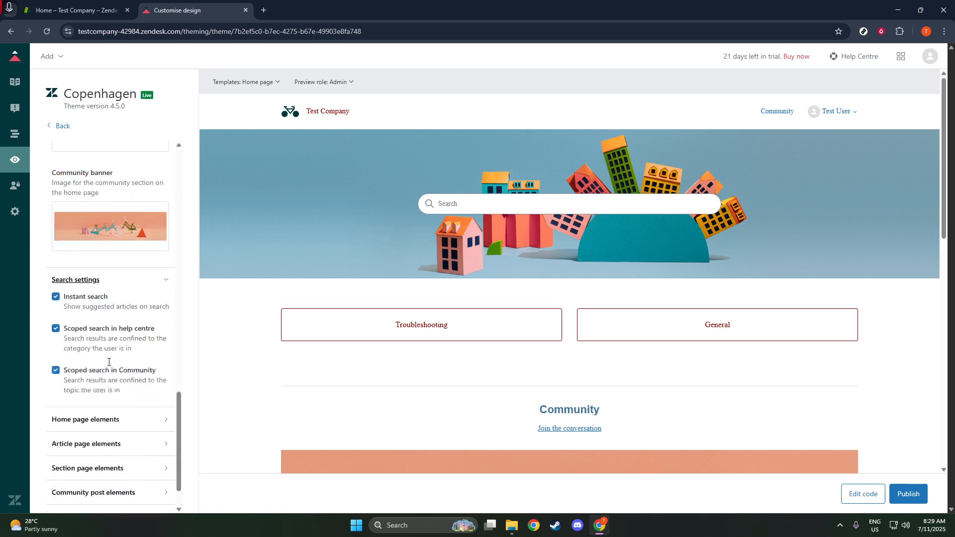
{"action": "left_click", "coordinate": [109, 371]}
{"action": "scroll", "coordinate": [109, 371], "scroll_direction": "down", "scroll_amount": 1}
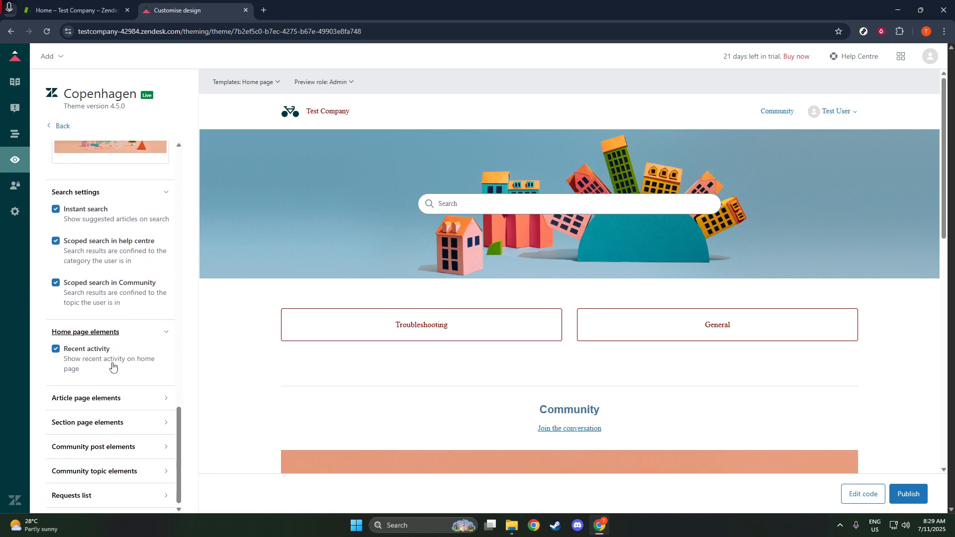
{"action": "left_click", "coordinate": [99, 396]}
{"action": "scroll", "coordinate": [99, 395], "scroll_direction": "down", "scroll_amount": 5}
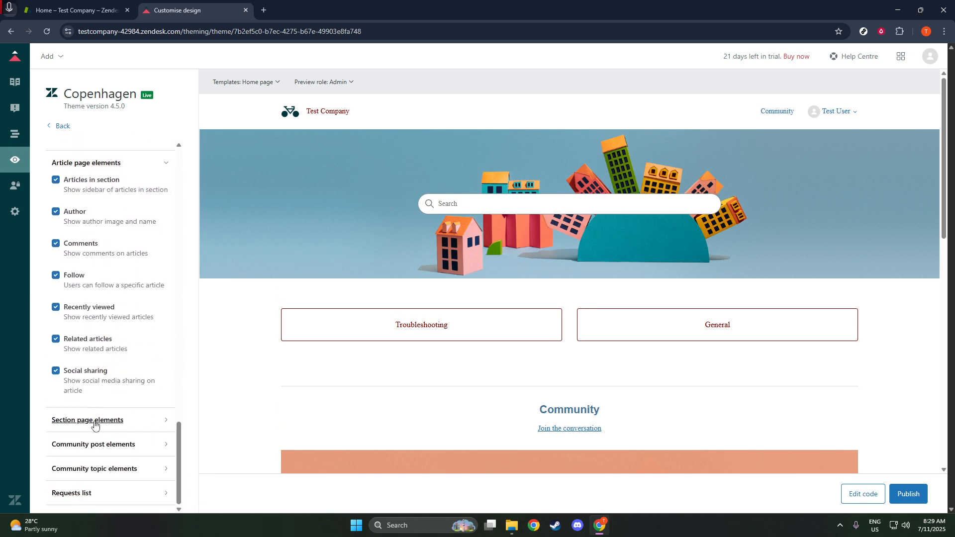
Examine the theme's options for section page, community topic and community post elements and the requests list
{"action": "left_click", "coordinate": [89, 421]}
{"action": "scroll", "coordinate": [101, 448], "scroll_direction": "down", "scroll_amount": 1}
{"action": "left_click", "coordinate": [104, 467]}
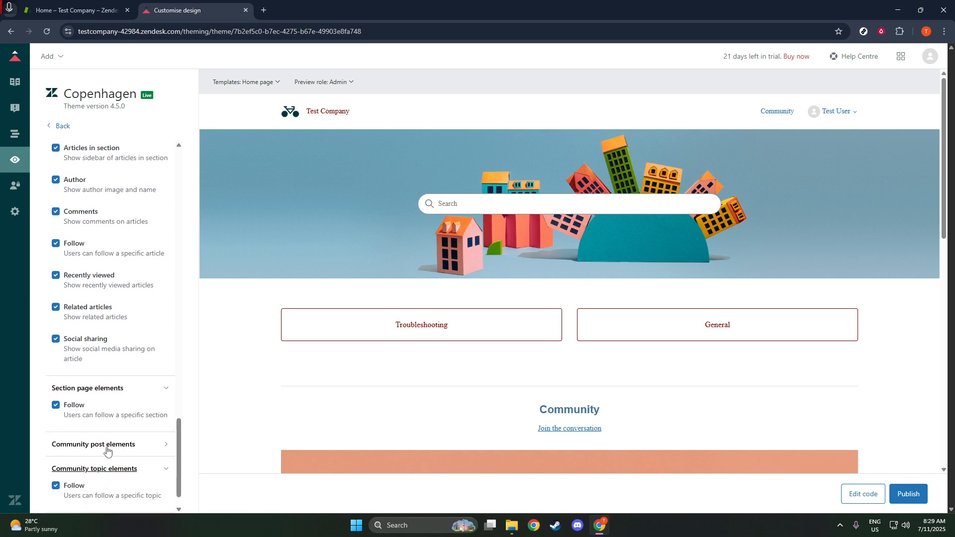
{"action": "left_click", "coordinate": [125, 444]}
{"action": "scroll", "coordinate": [126, 441], "scroll_direction": "down", "scroll_amount": 2}
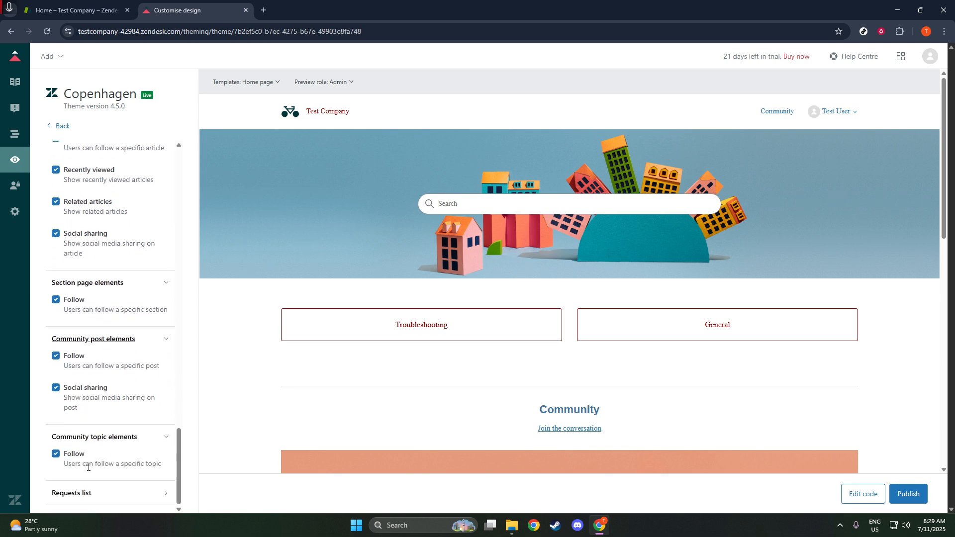
{"action": "left_click", "coordinate": [79, 495]}
{"action": "scroll", "coordinate": [144, 423], "scroll_direction": "down", "scroll_amount": 1}
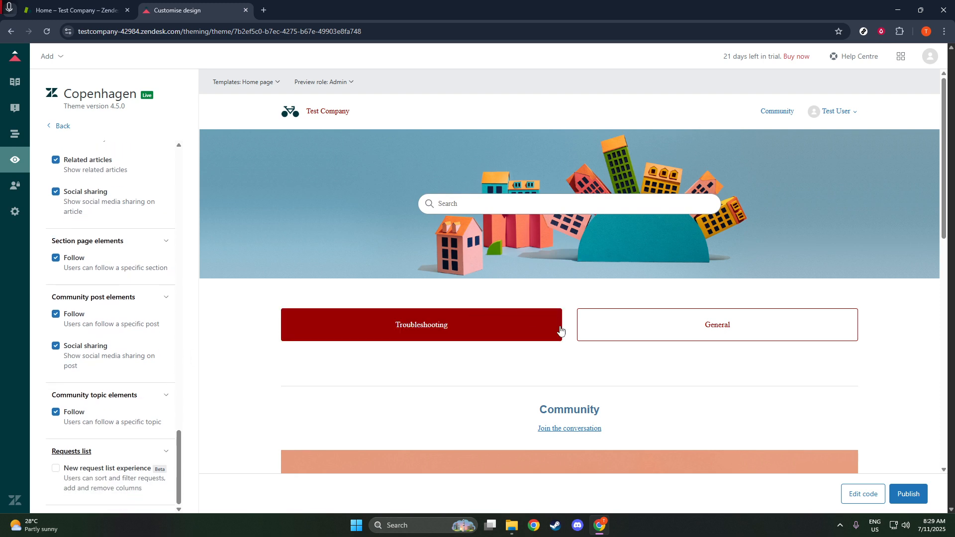
Publish the changes made to the Copenhagen theme
{"action": "left_click", "coordinate": [910, 494]}
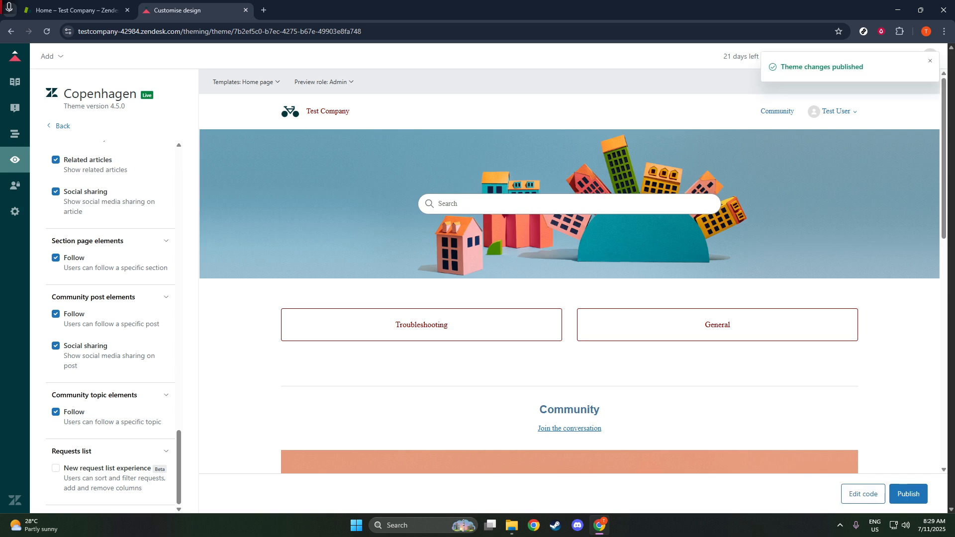